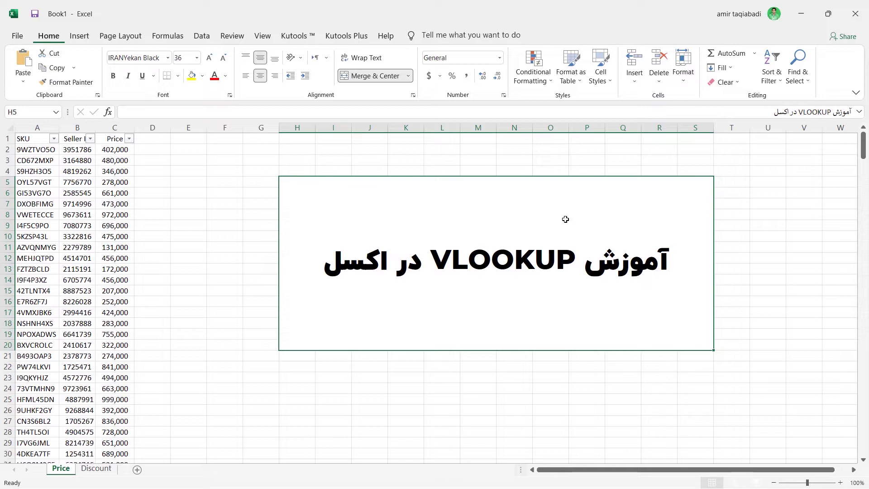
Examine the SKU and Price columns throughout the Price sheet's product list
scroll(44, 159, "down", 16)
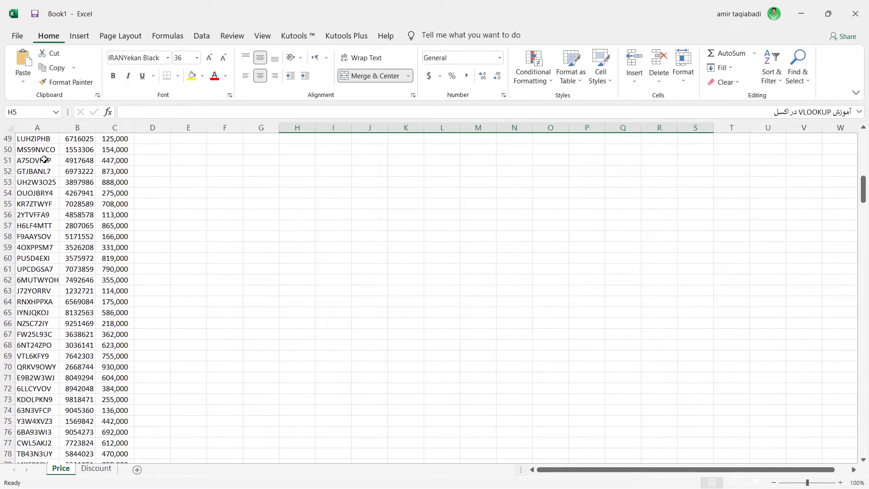
scroll(44, 160, "down", 9)
left_click(38, 127)
scroll(33, 224, "down", 6)
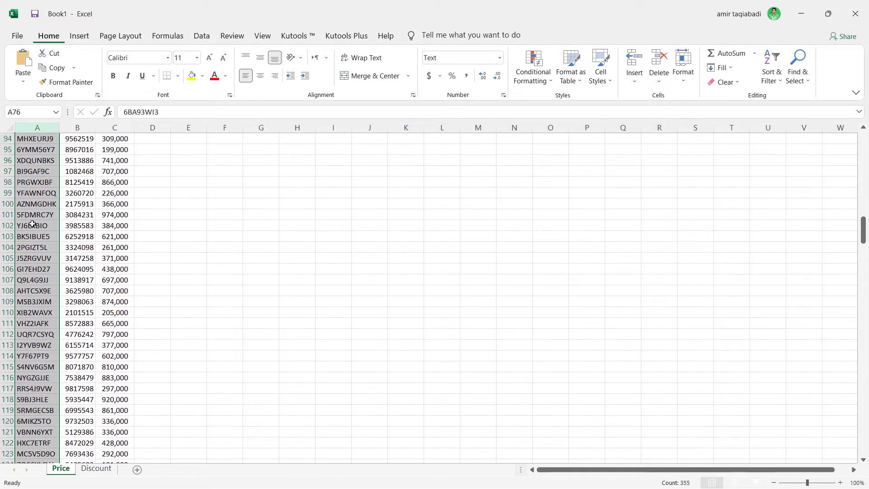
scroll(32, 225, "down", 3)
scroll(39, 254, "up", 12)
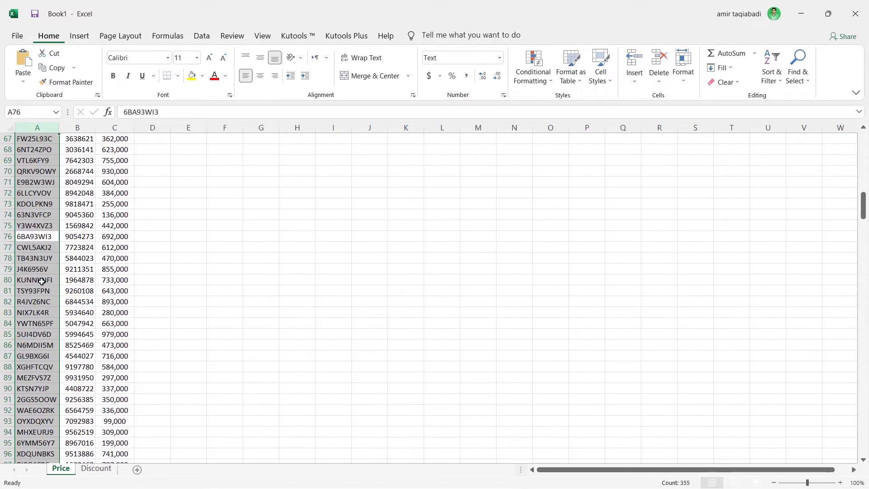
scroll(45, 272, "up", 17)
left_click(115, 127)
scroll(107, 220, "up", 5)
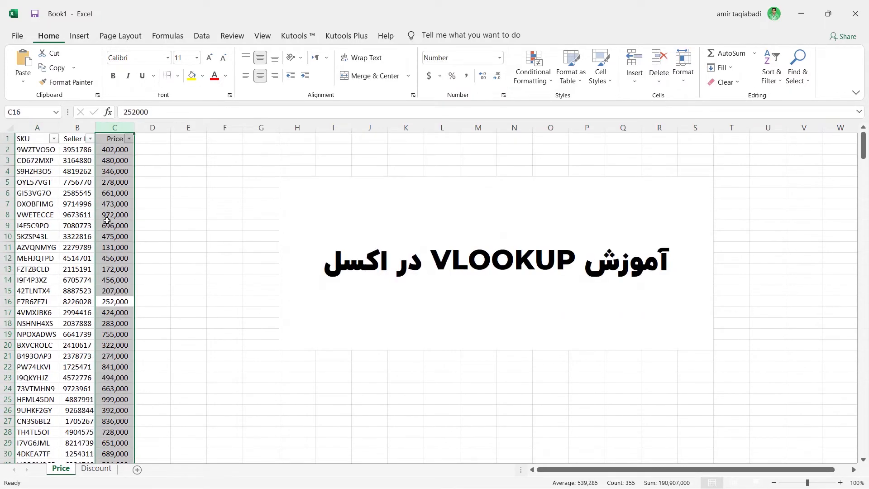
left_click(164, 267)
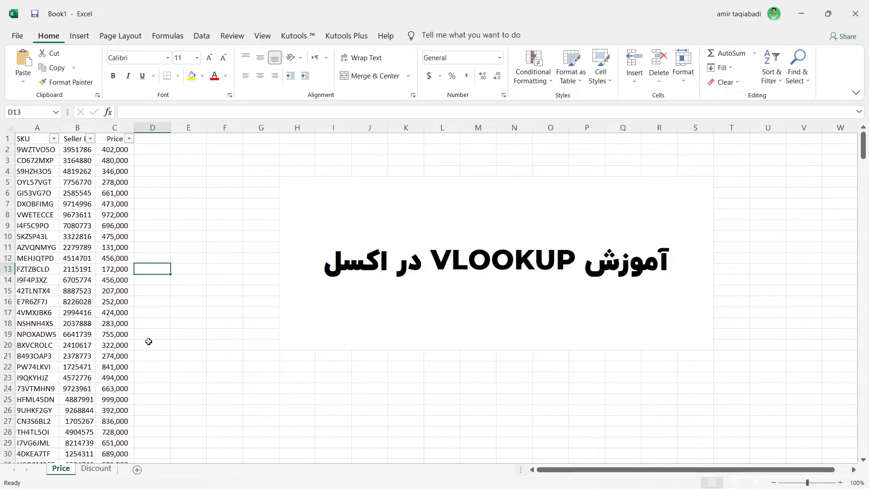
Copy the SKU I7VG6JML from cell A2 of the Discount sheet and find it on the Price sheet
left_click(88, 471)
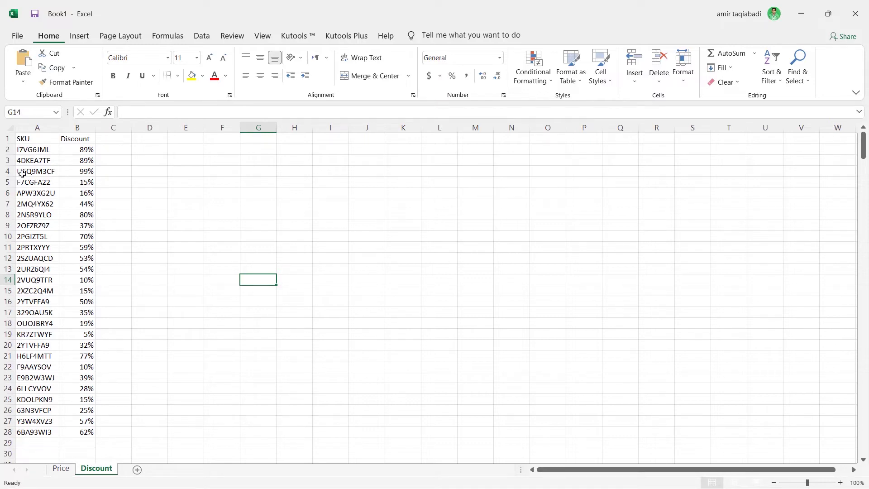
left_click(35, 149)
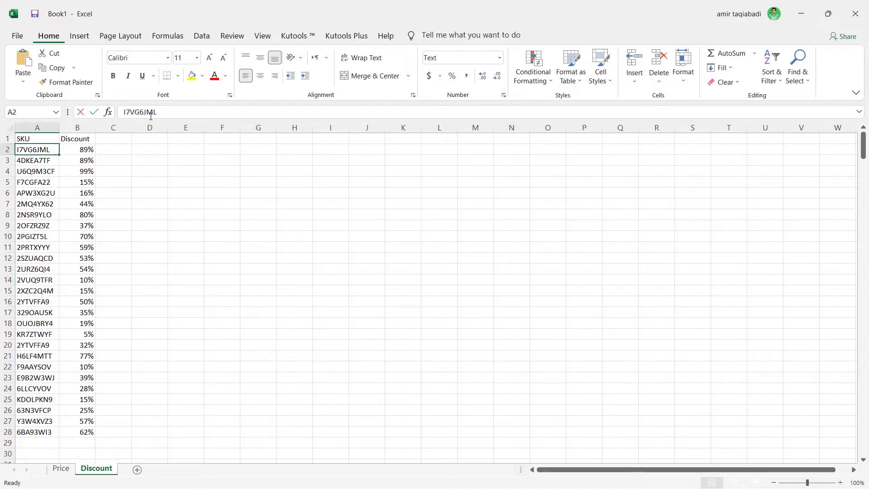
left_click_drag(157, 112, 124, 112)
key("ctrl+c")
left_click(61, 469)
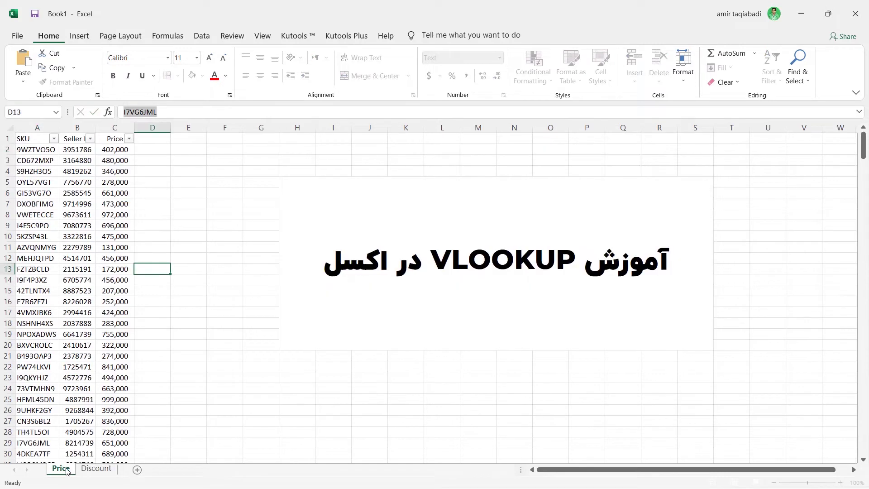
key("ctrl+f")
key("ctrl+v")
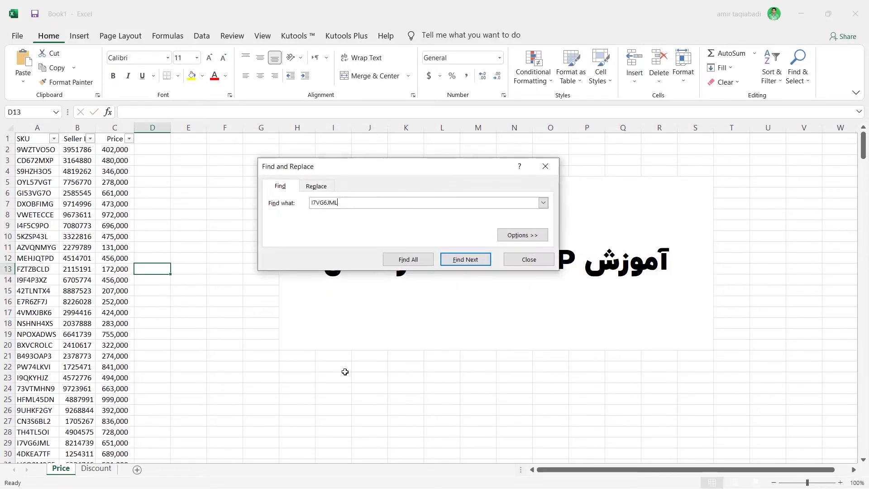
left_click(475, 264)
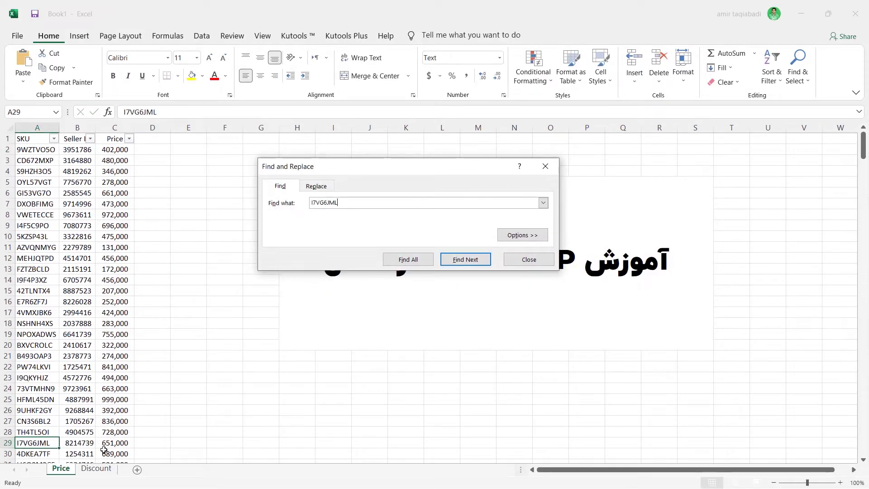
left_click(546, 166)
Enter 651000 as the price for the first SKU in cell C2 of the Discount sheet
left_click(95, 468)
left_click(112, 148)
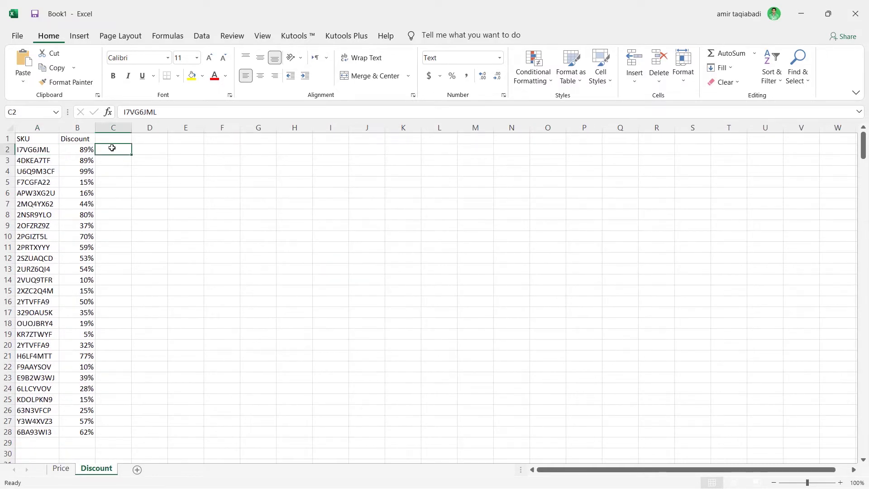
type("651000")
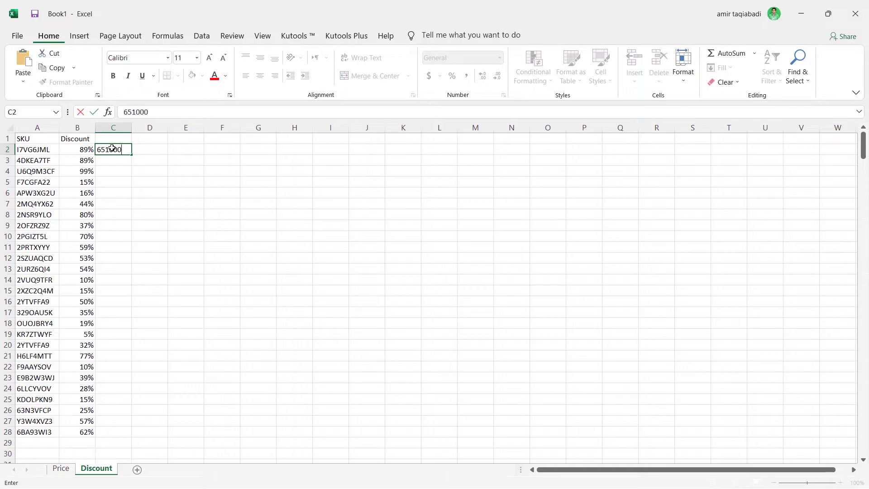
key("Return")
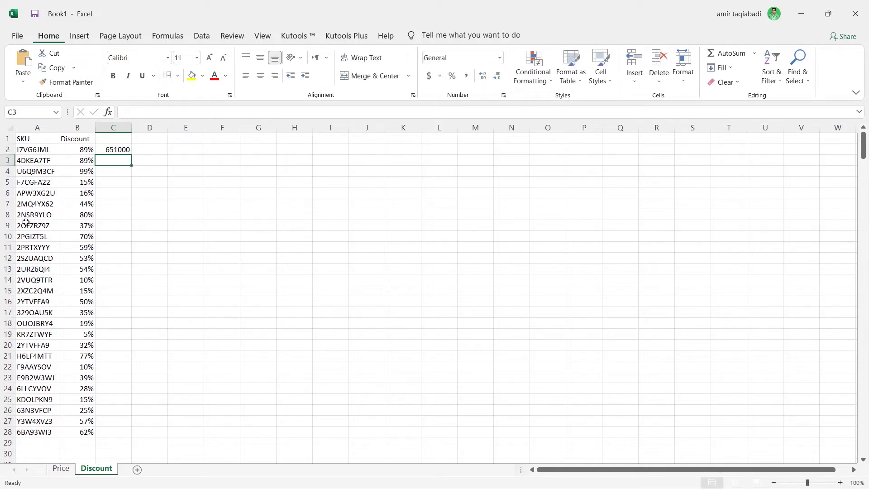
Start a VLOOKUP formula in C2 of the Discount sheet with A2 as lookup value and Price!A:C as table array
left_click(117, 150)
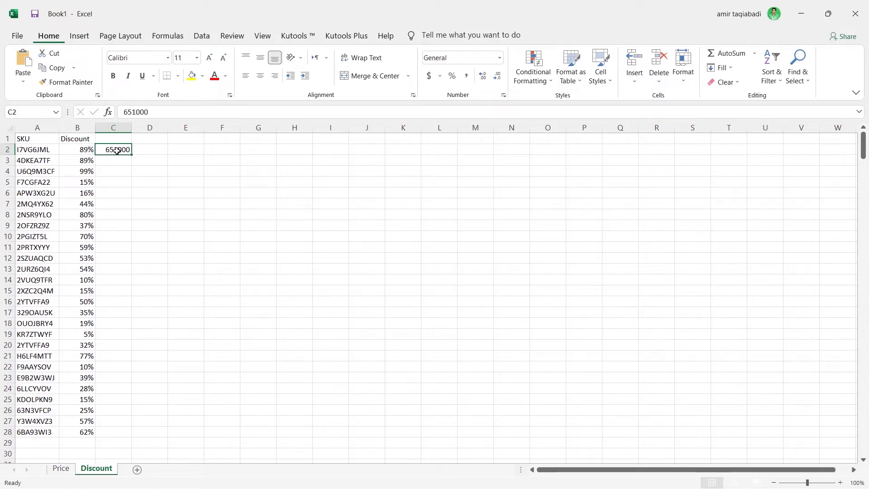
type("=v")
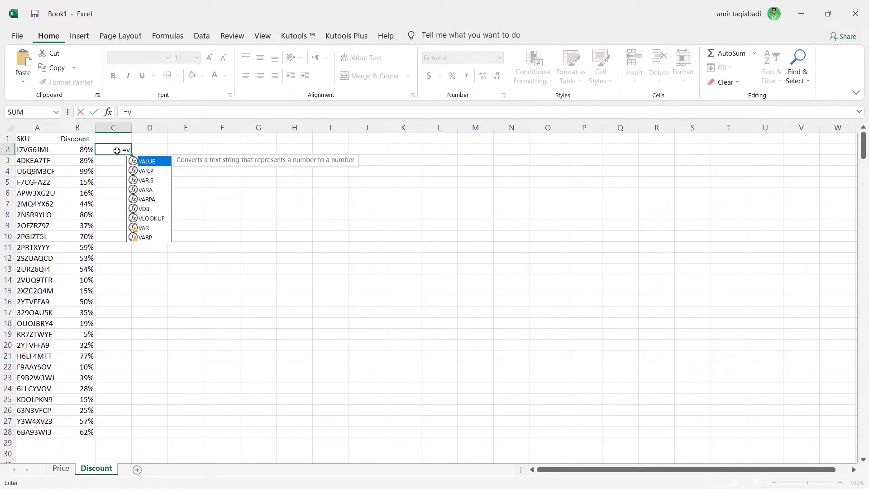
type("l")
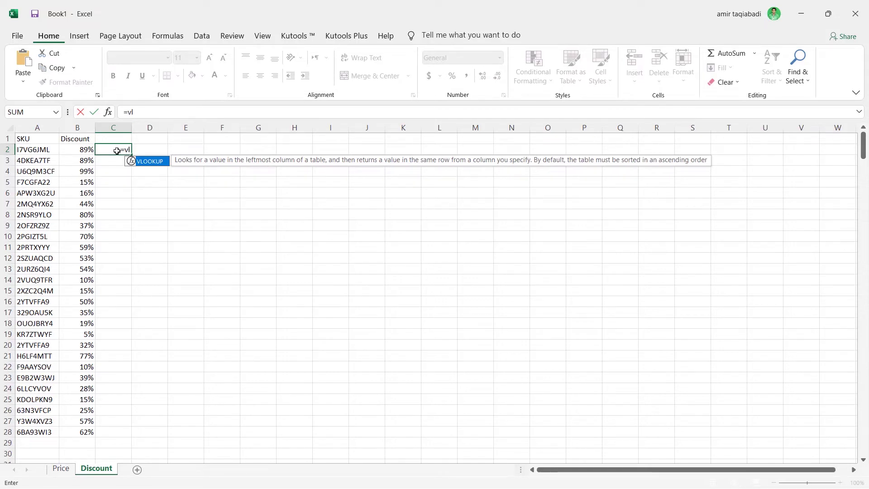
key("Tab")
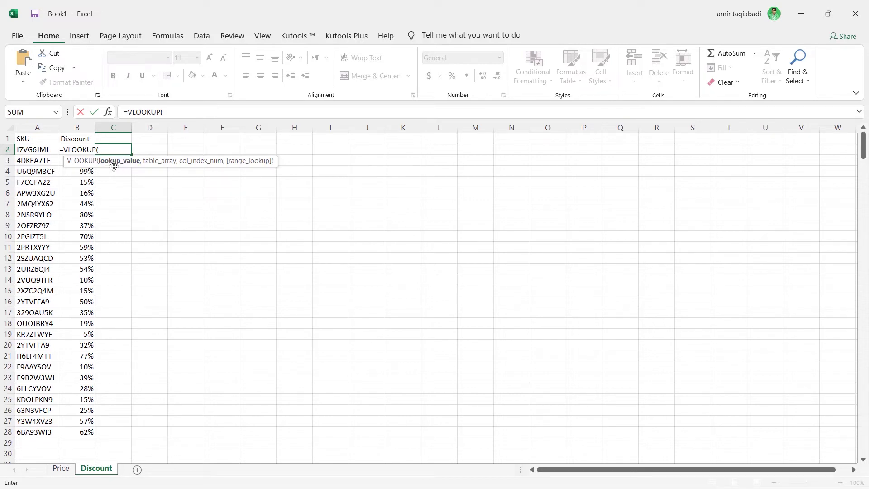
left_click(29, 151)
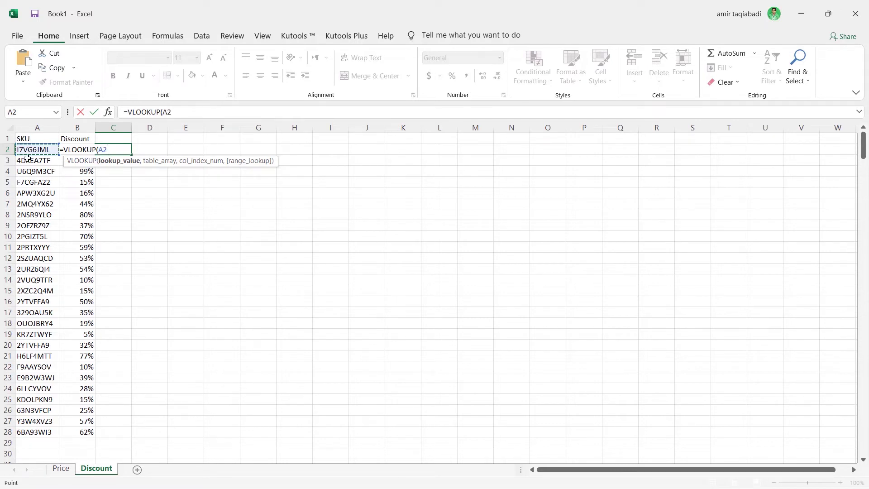
type(",")
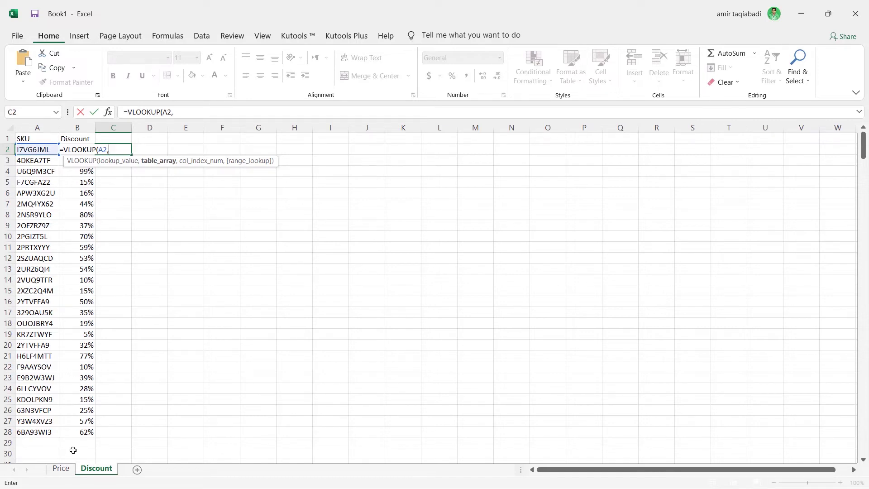
left_click(60, 468)
left_click_drag(37, 128, 101, 129)
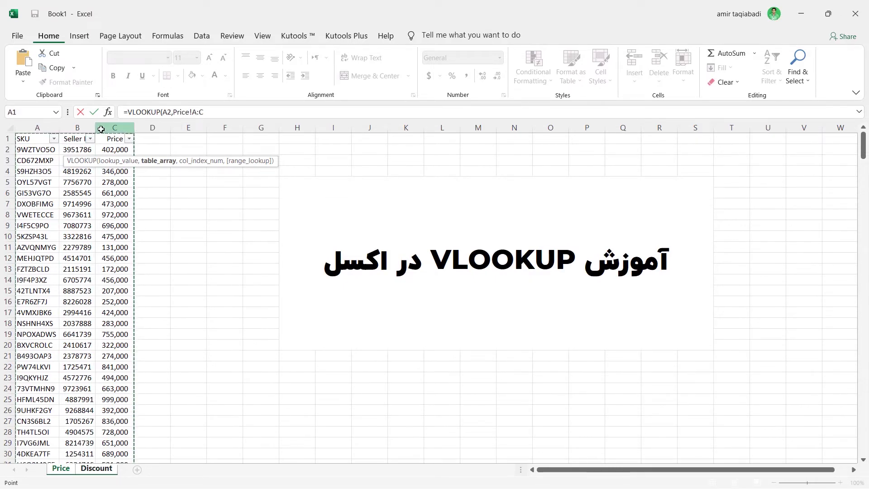
type(",")
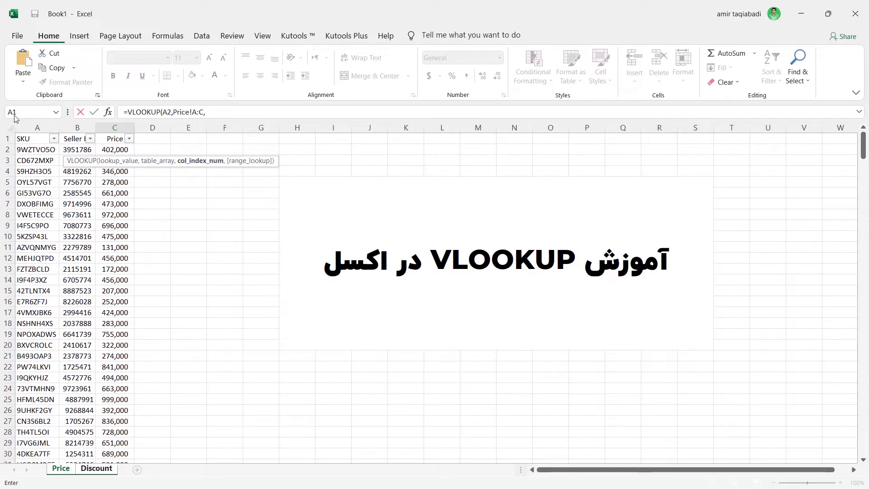
Set the VLOOKUP column index to 3 so it returns the Price column
left_click(31, 125)
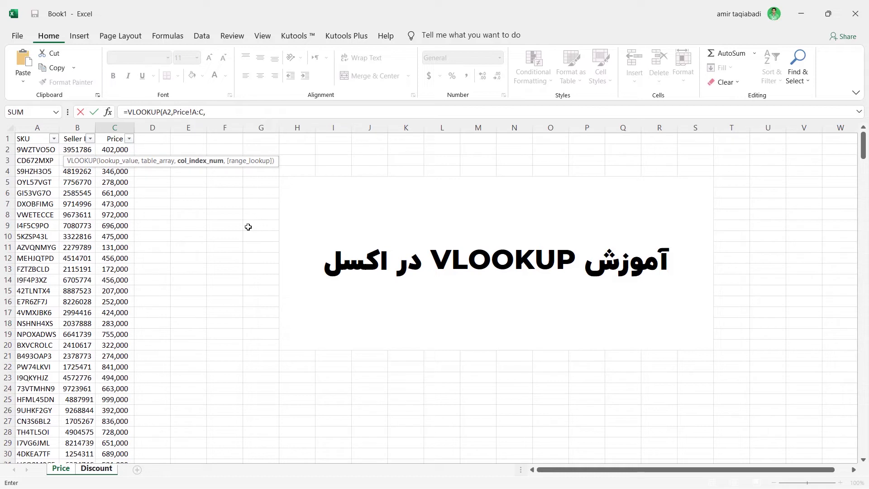
left_click(34, 123)
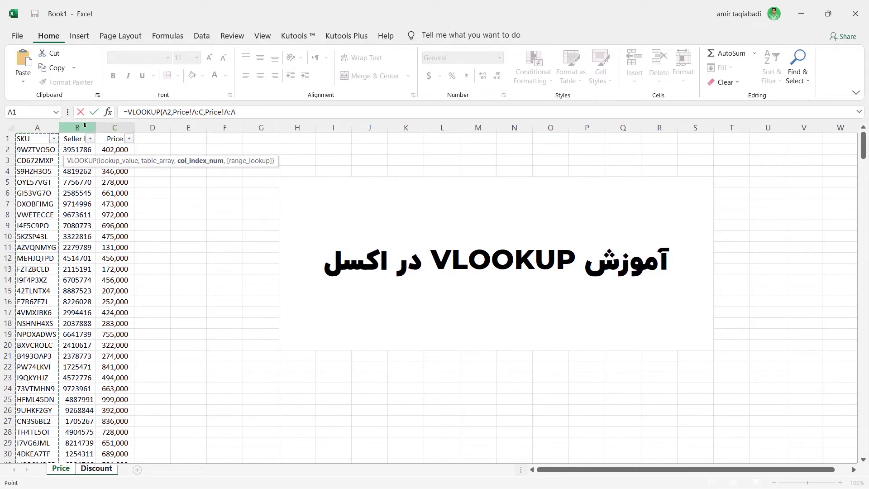
left_click(116, 126)
left_click_drag(236, 111, 205, 119)
type("3")
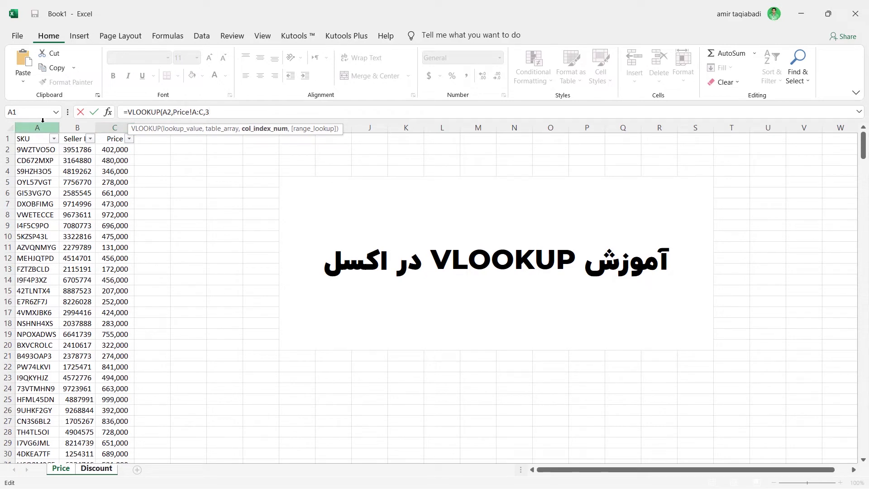
Complete the VLOOKUP with 0 for an exact match and fill the formula down column C to row 28
type(",")
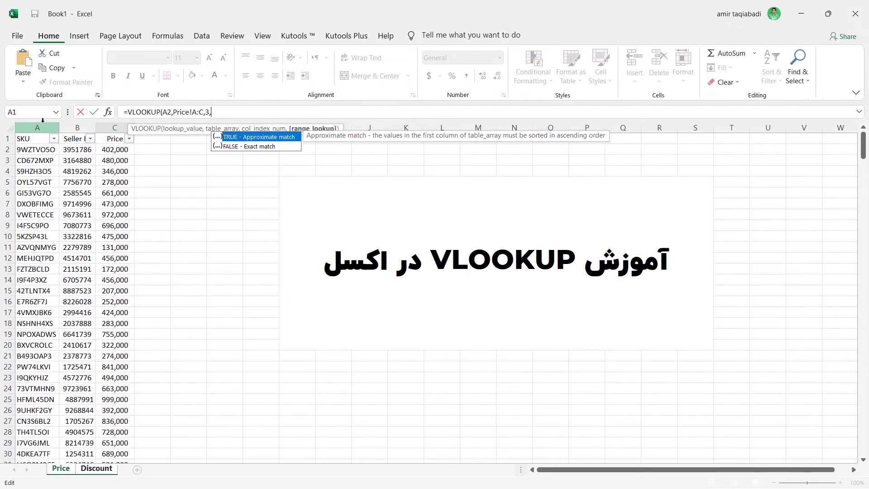
type("0")
type(")")
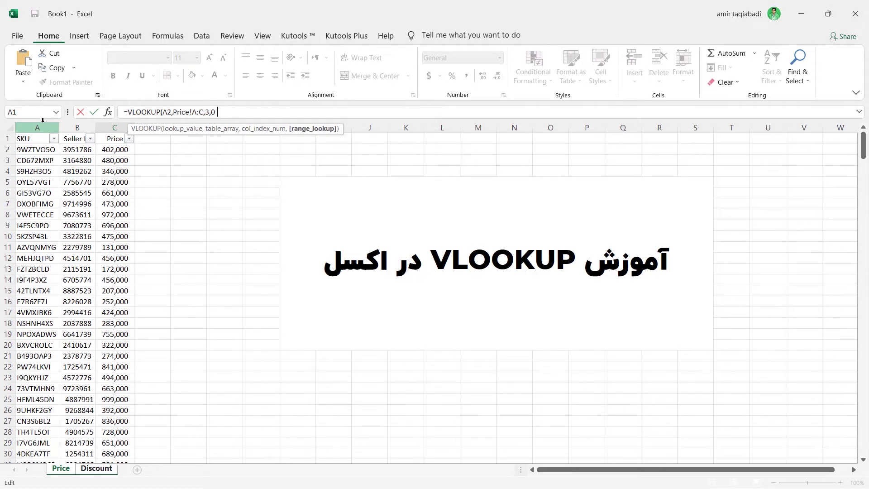
key("Return")
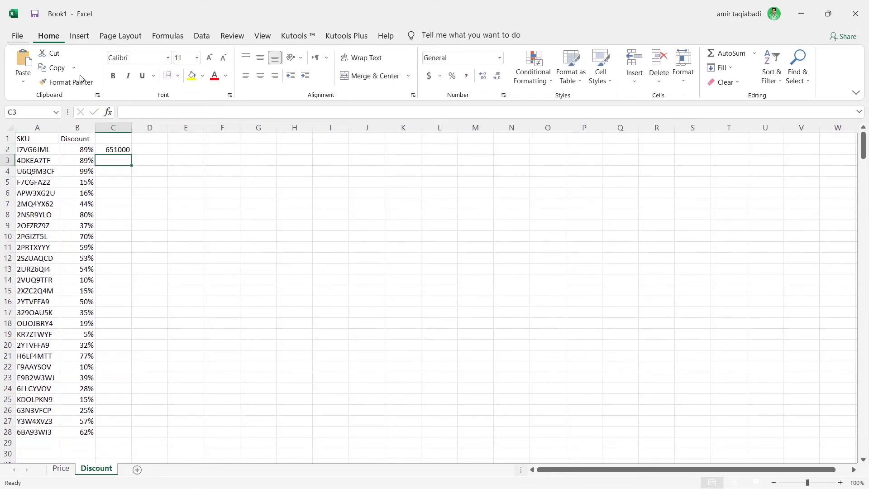
left_click(113, 149)
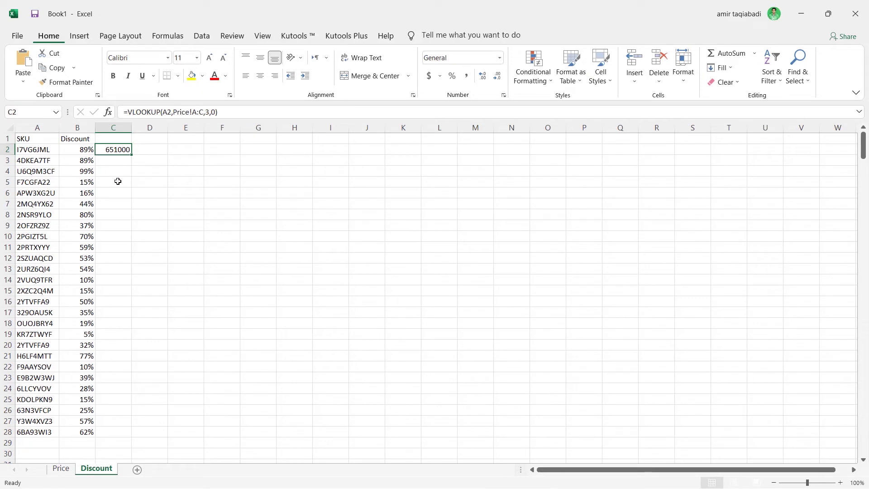
double_click(132, 155)
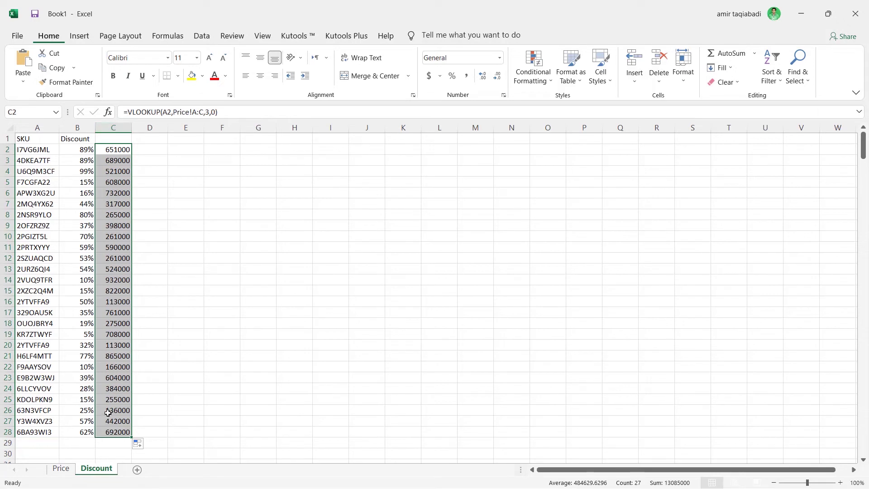
Check the lookup for SKU F9AAYSOV by copying it from A22 and finding it on the Price sheet
left_click(35, 367)
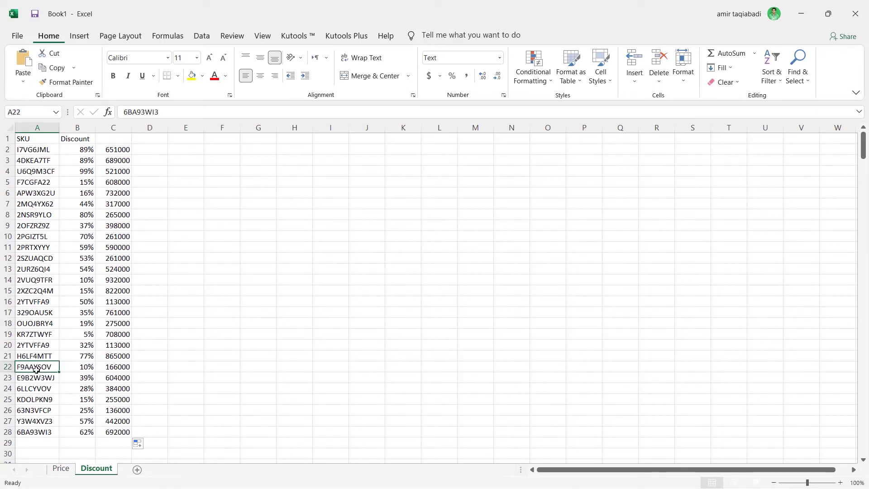
double_click(37, 369)
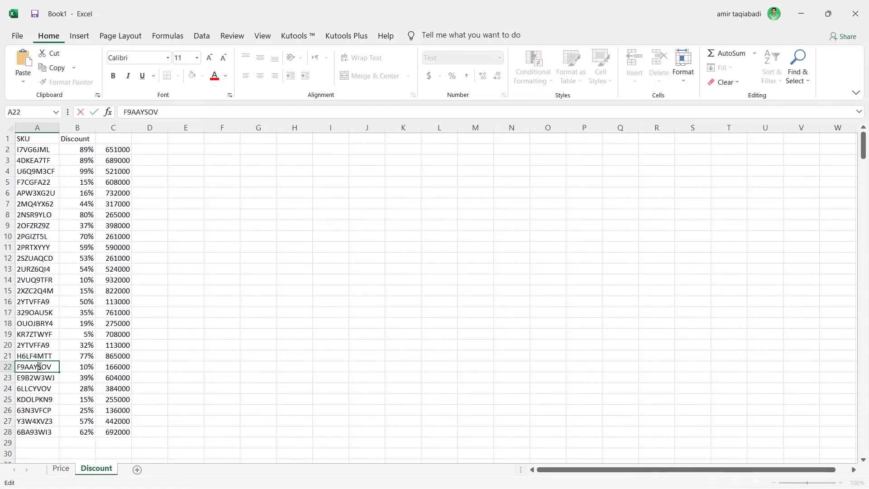
double_click(37, 368)
key("ctrl+c")
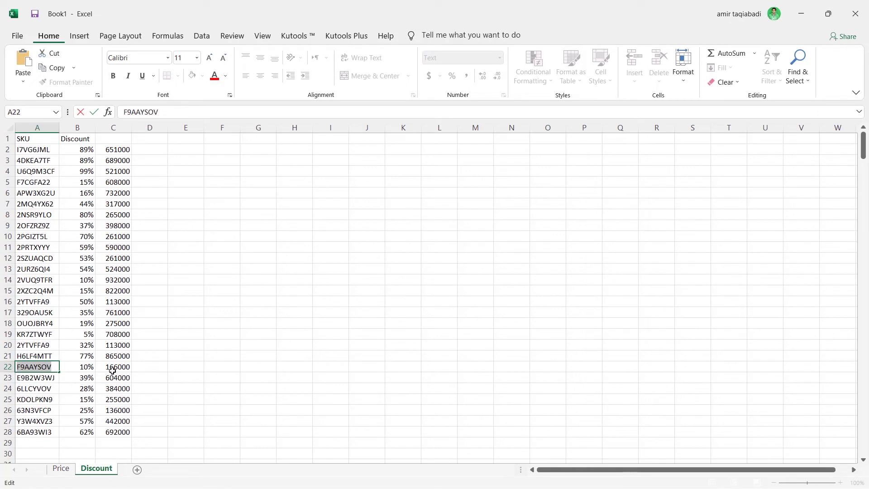
left_click(196, 367)
left_click(60, 468)
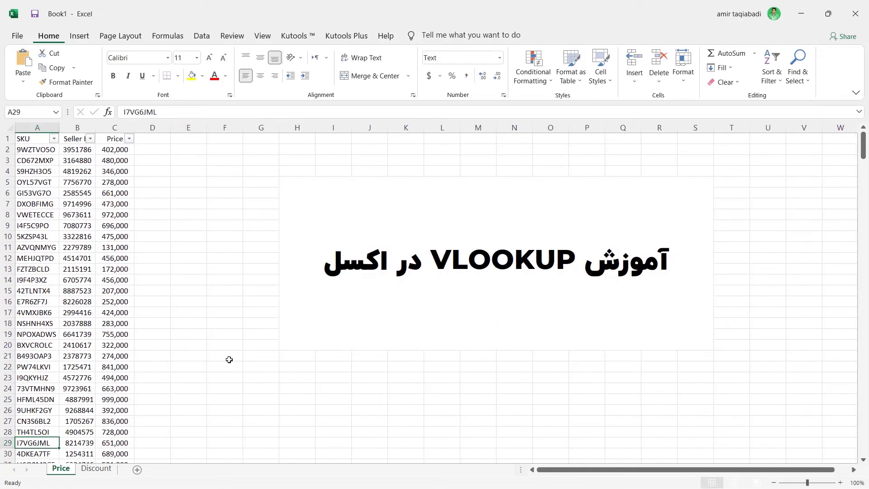
key("ctrl+f")
key("ctrl+v")
key("Return")
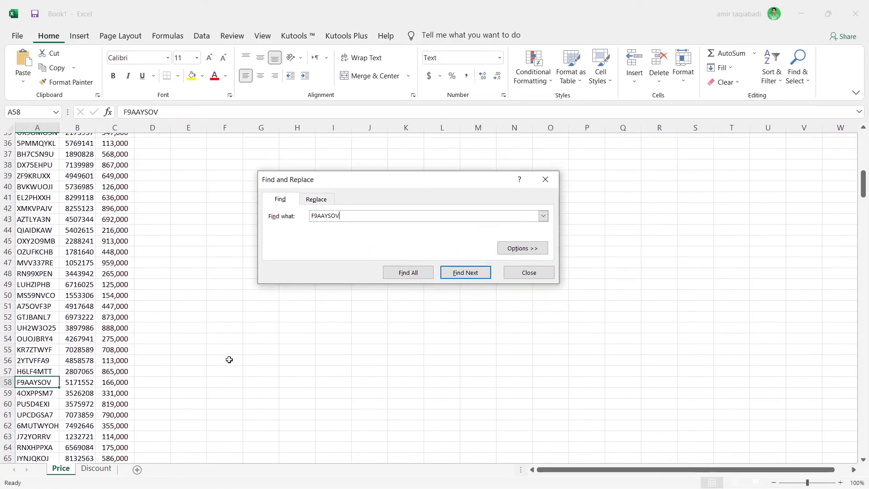
left_click(529, 273)
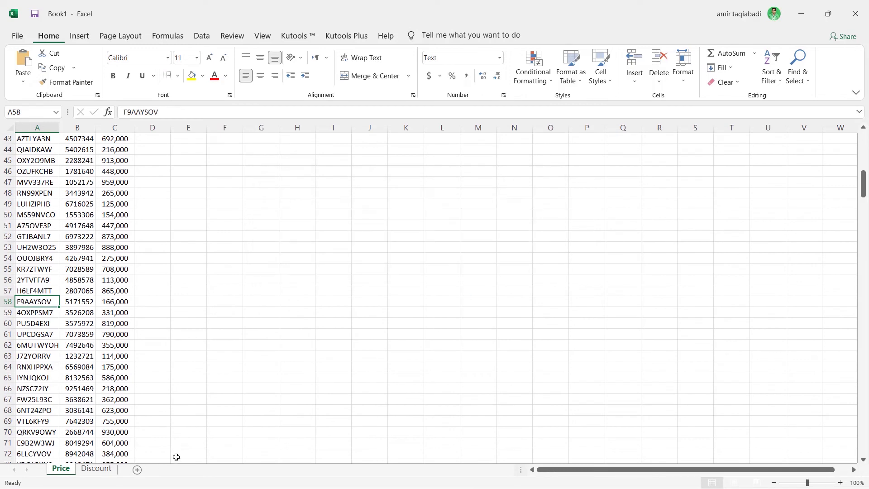
Calculate the discounted price in D2 of the Discount sheet with the formula =C2*(1-B2)
left_click(104, 468)
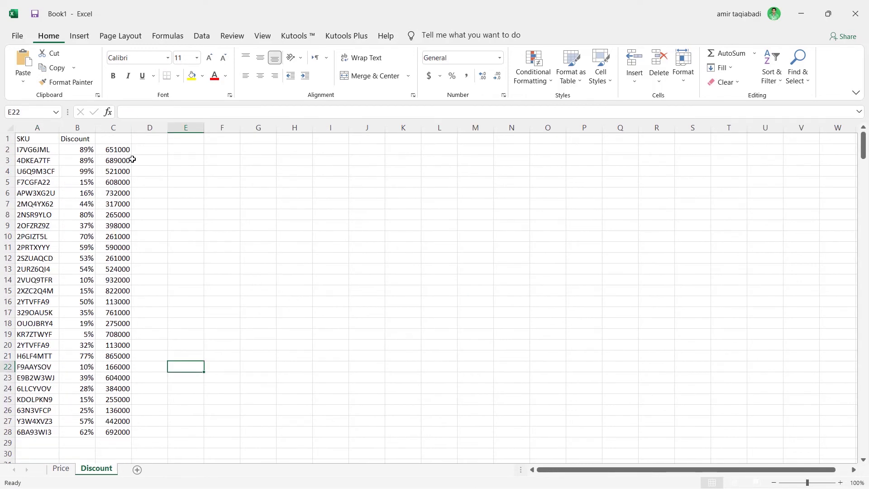
left_click(151, 150)
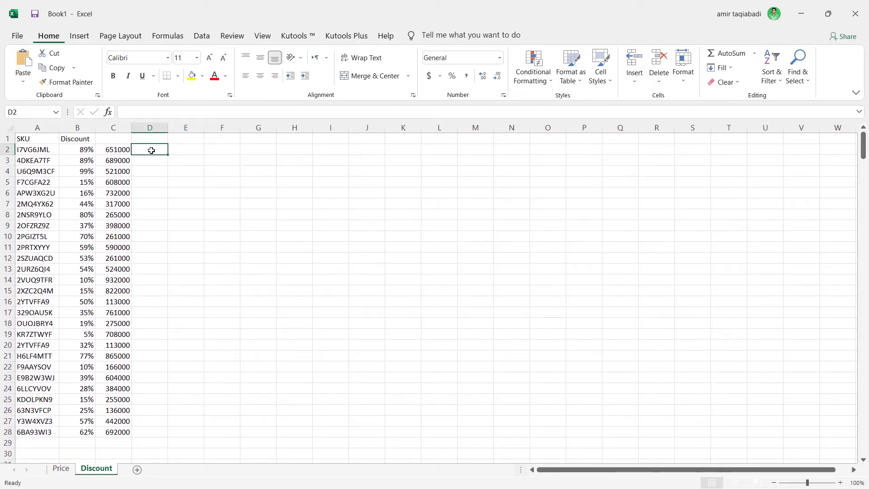
type("=")
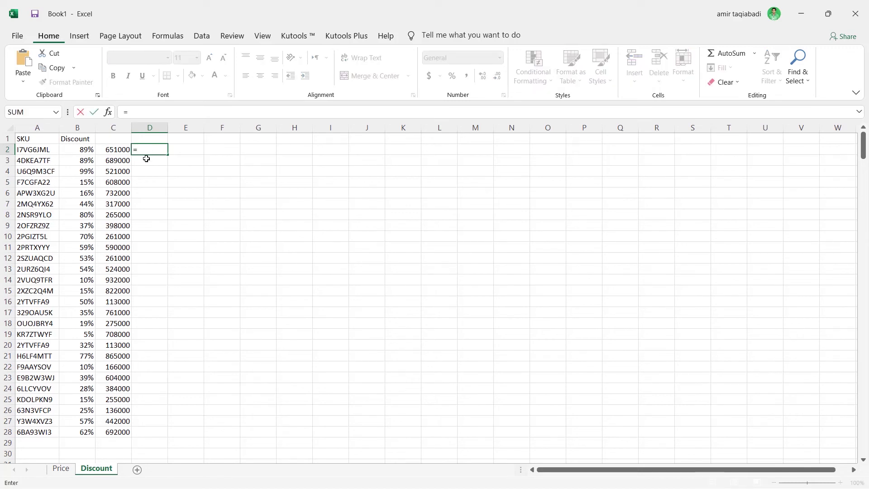
left_click(113, 151)
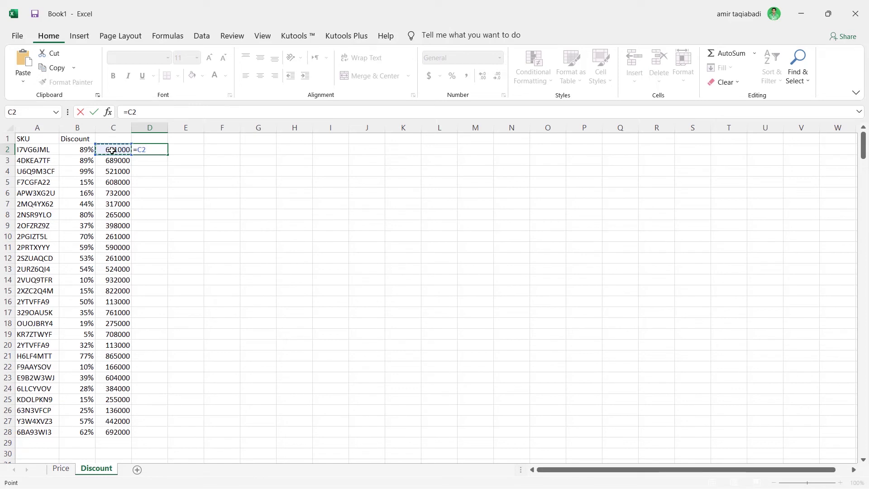
type("*(1-")
left_click(81, 150)
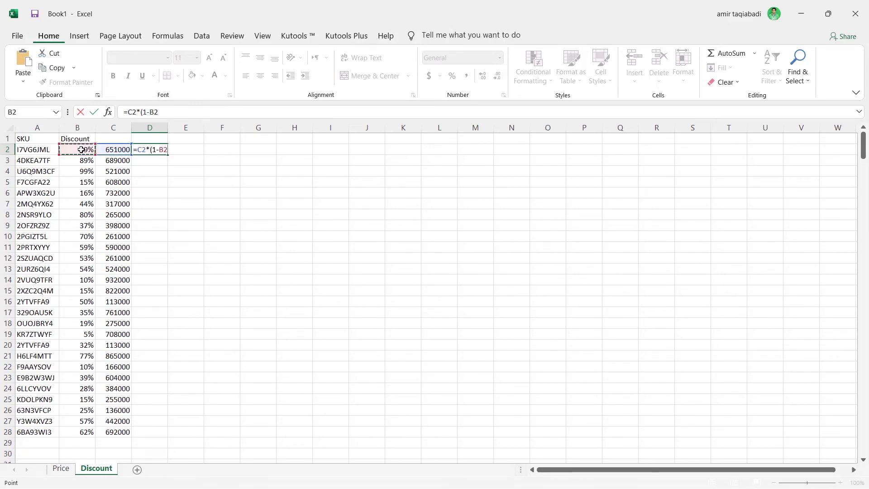
type(")")
key("Return")
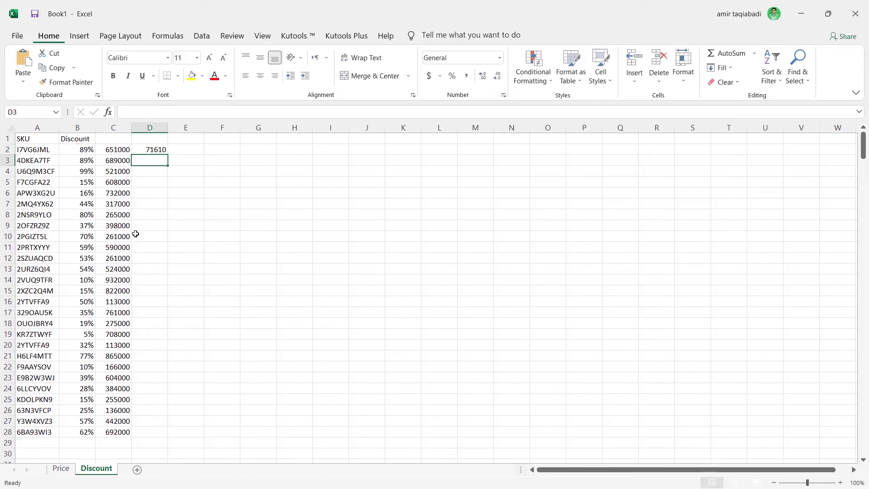
Fill the discounted price formula from D2 down column D to row 28
left_click(171, 243)
left_click(149, 150)
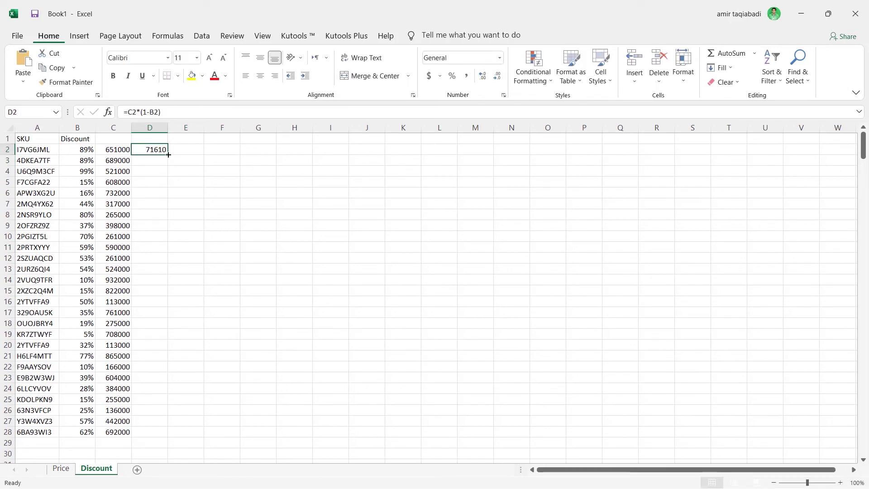
double_click(168, 155)
left_click(224, 365)
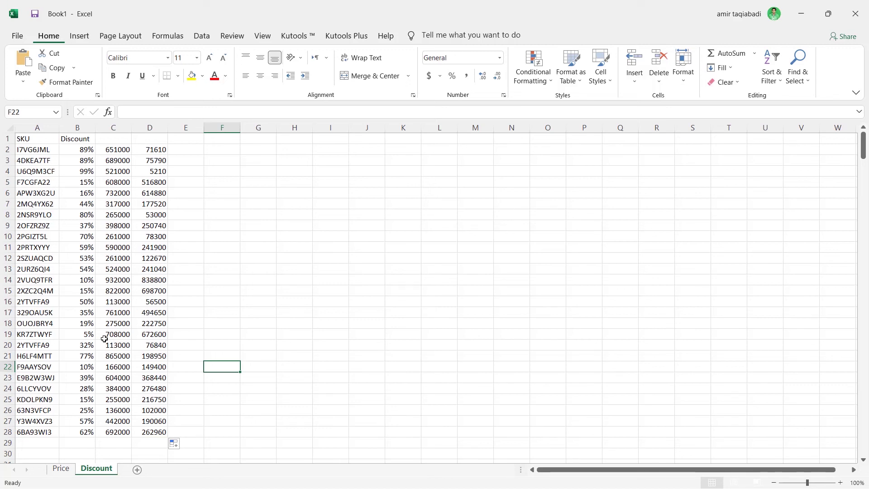
Check the discount in B4 against the discounted price formula in D4 for SKU U6Q9M3CF
left_click(84, 174)
left_click(157, 171)
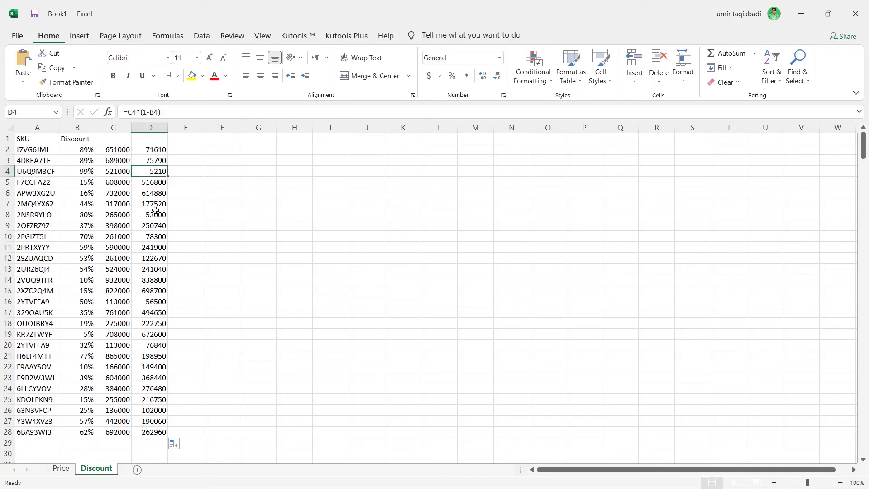
left_click(269, 270)
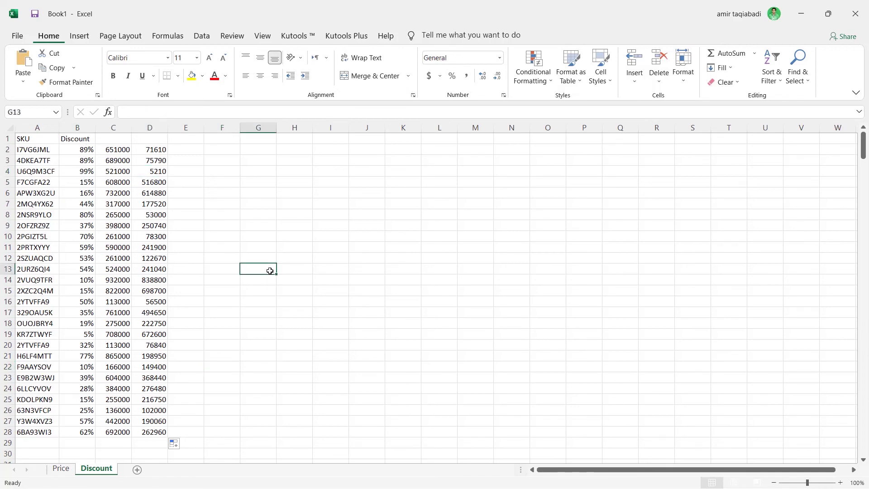